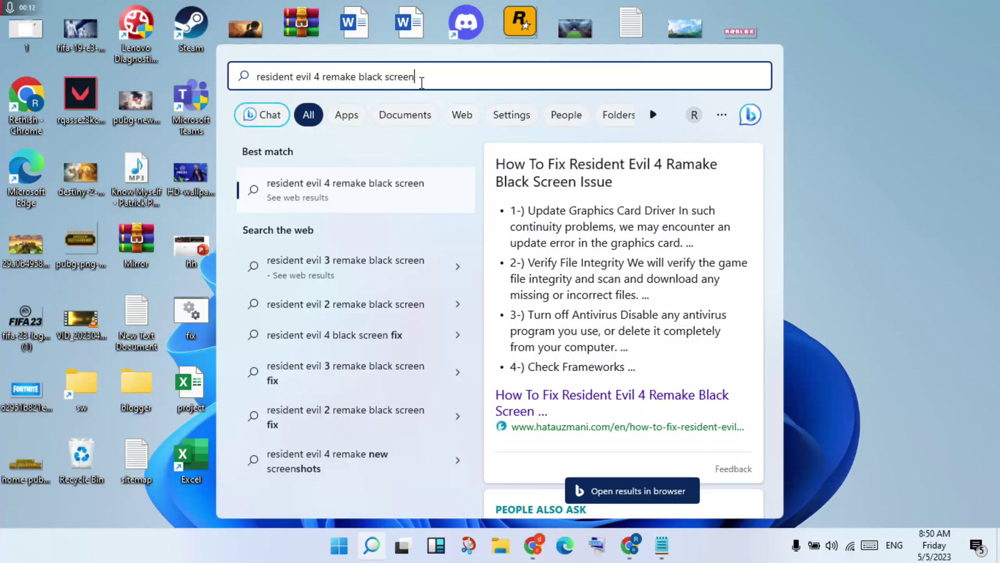
# - Dismiss the black-screen search results, review the Notepad list of six fix steps, then minimize it
pyautogui.click(866, 343)
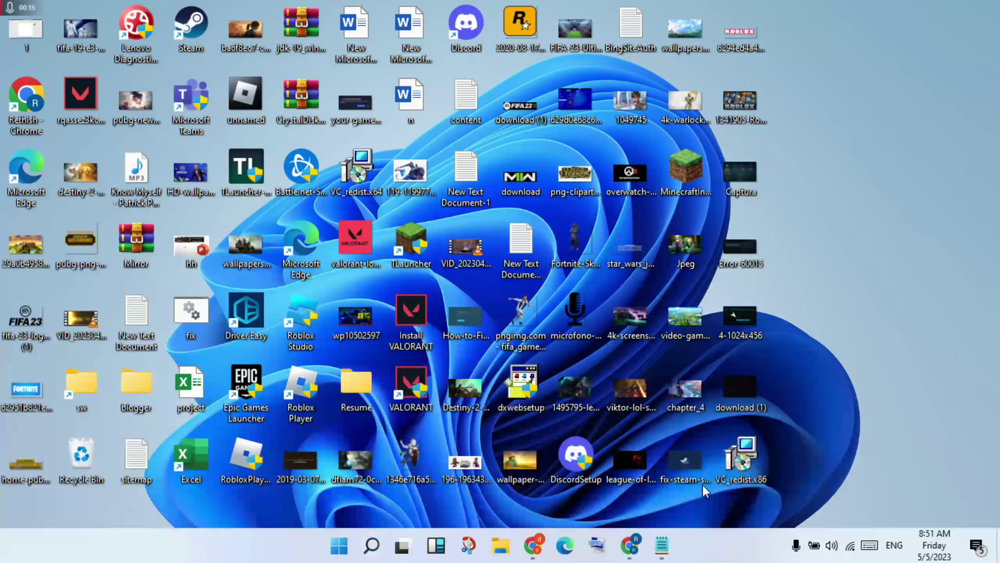
pyautogui.click(663, 547)
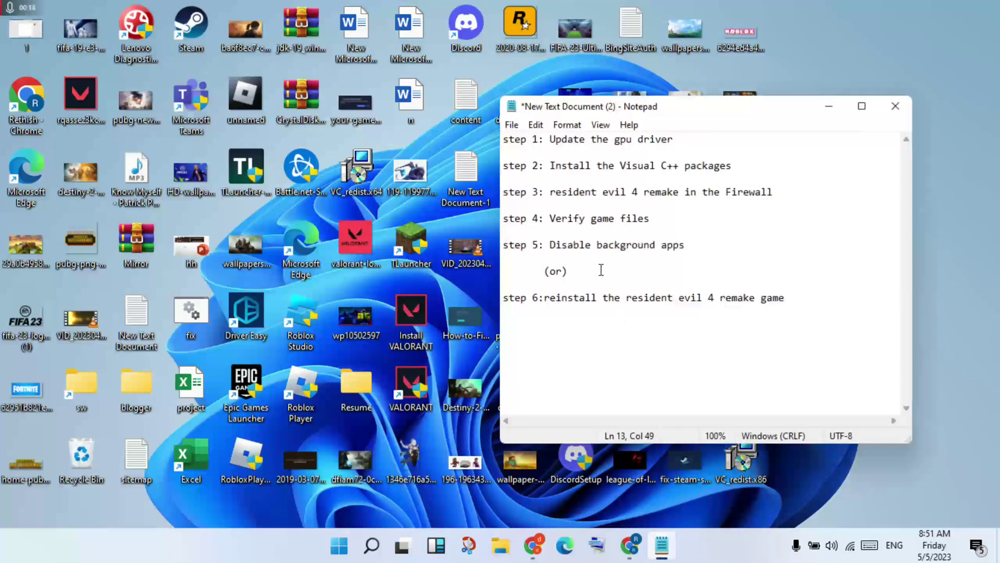
pyautogui.click(830, 108)
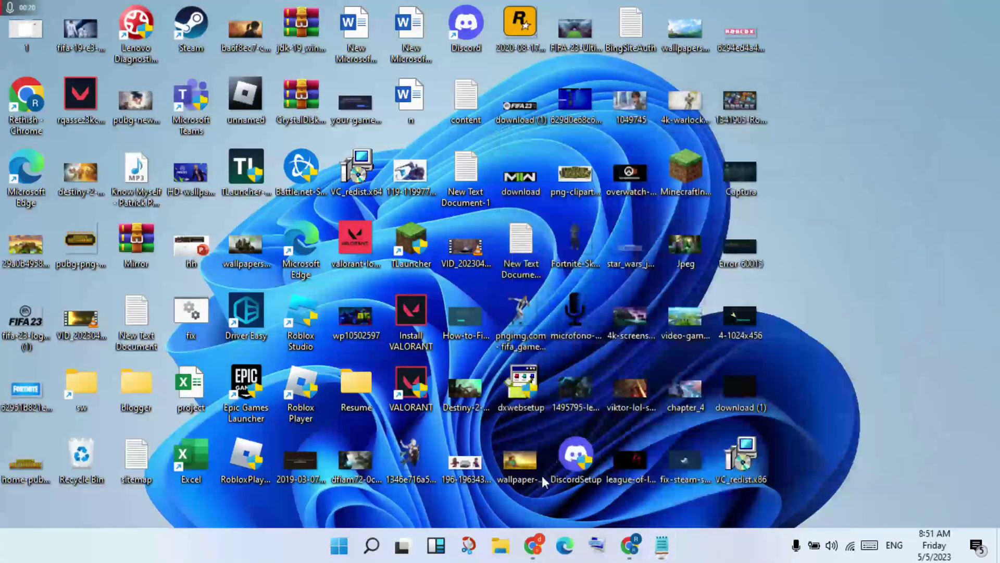
# - Search Windows for 'dev' and launch Device Manager from the results
pyautogui.click(366, 559)
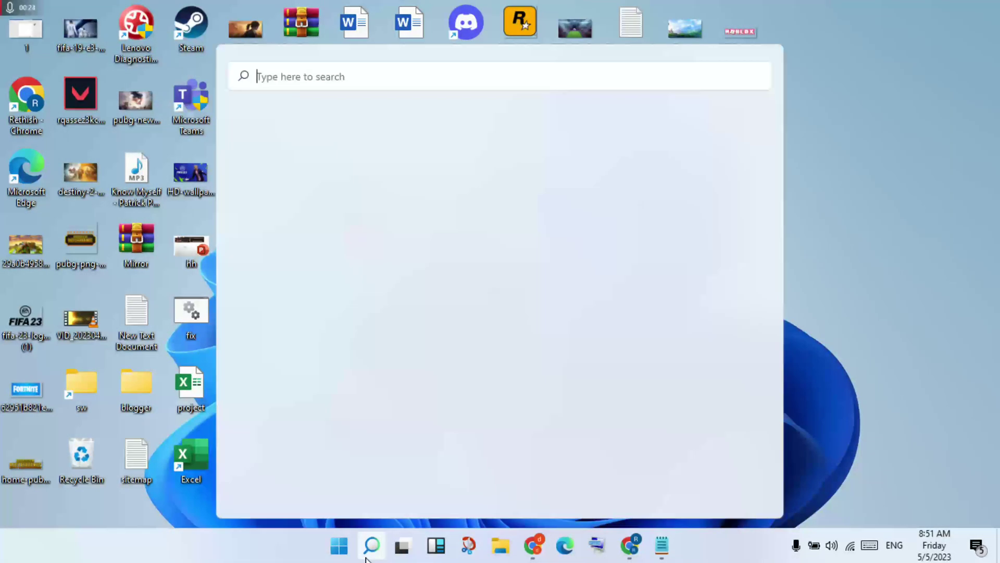
pyautogui.write('dev')
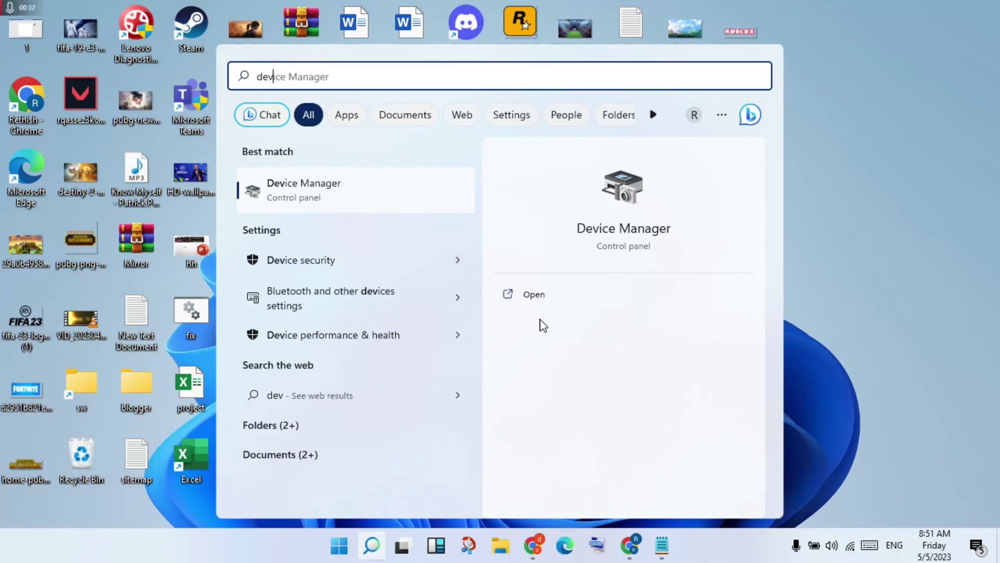
pyautogui.click(550, 295)
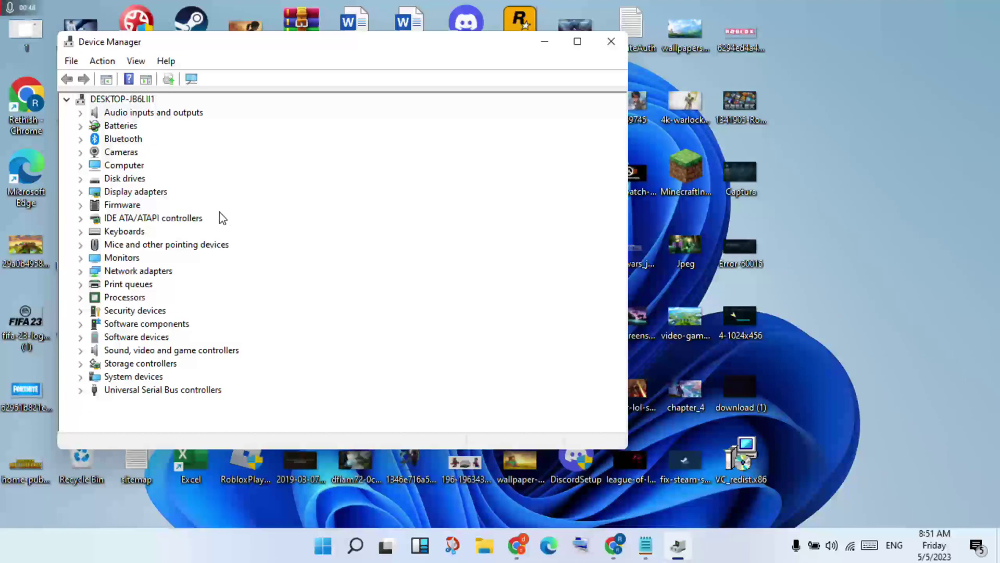
# - Expand Display adapters and start Update driver for AMD Radeon(TM) R4 Graphics, then cancel it
pyautogui.doubleClick(146, 193)
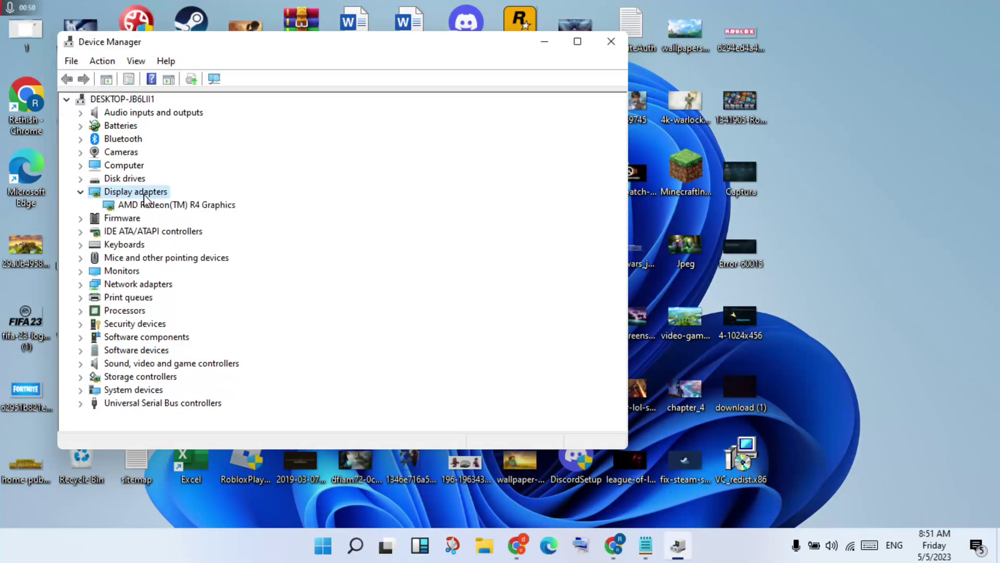
pyautogui.click(217, 206)
pyautogui.rightClick(218, 207)
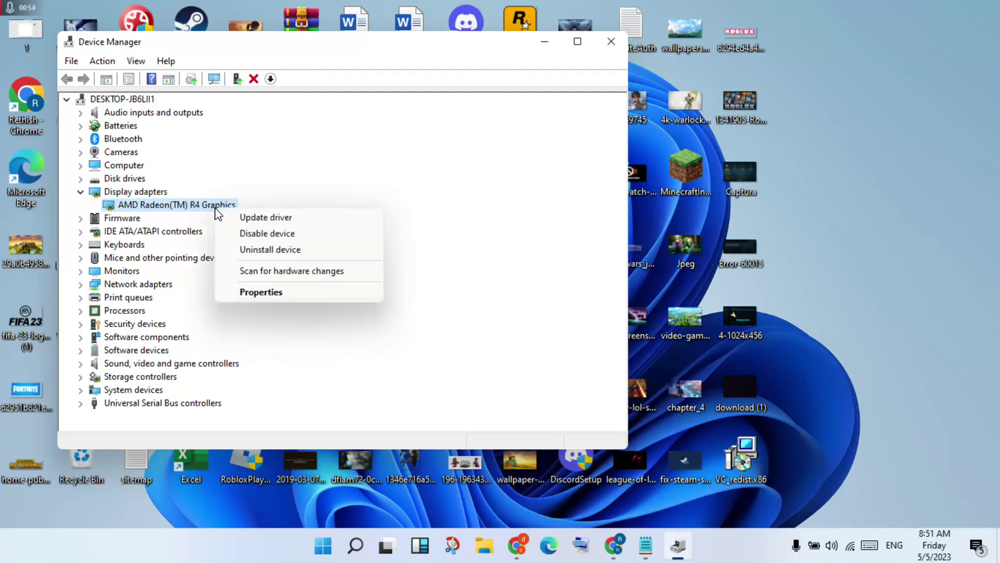
pyautogui.click(255, 218)
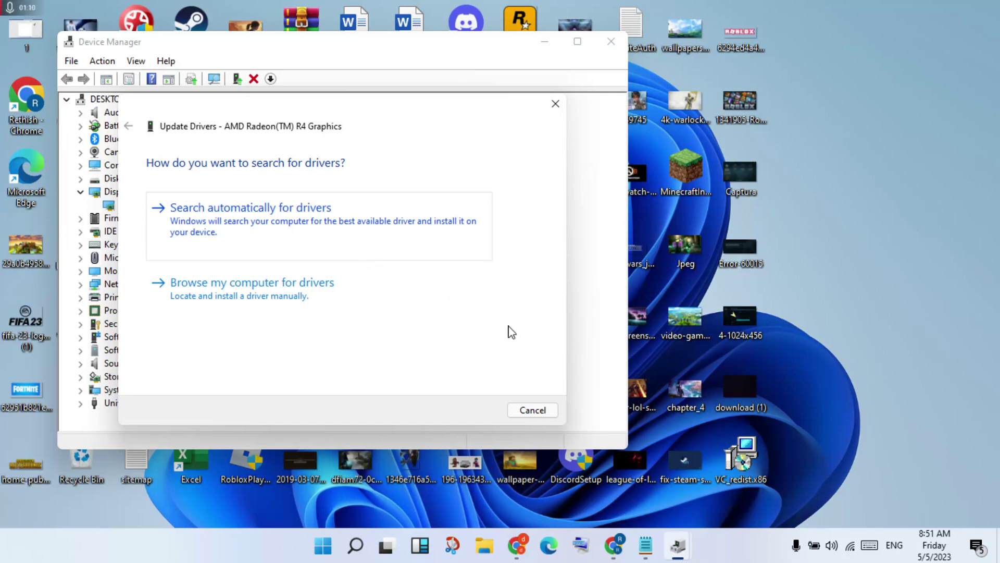
pyautogui.click(524, 411)
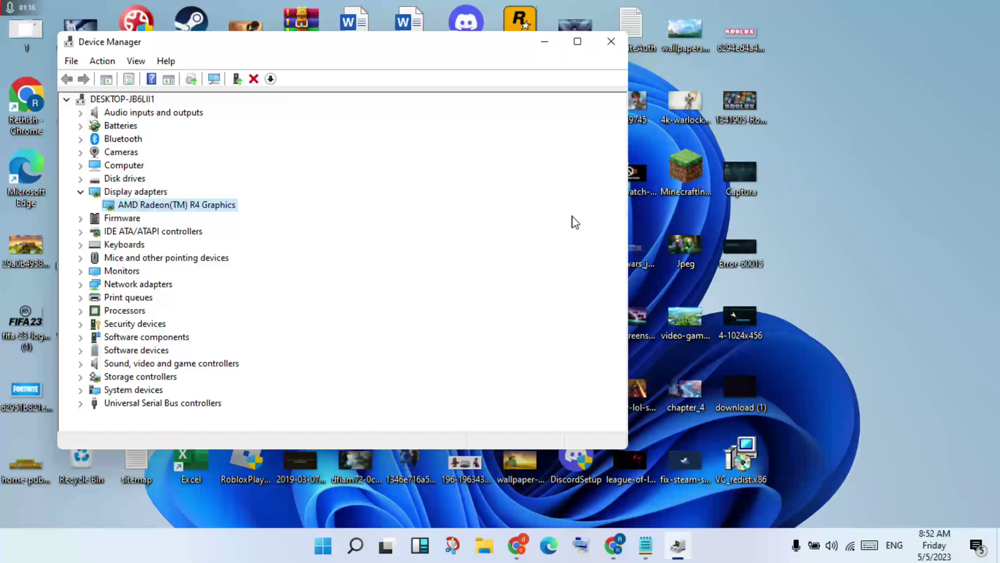
# - Close Device Manager and briefly check the Notepad fix-steps list before minimizing it
pyautogui.click(618, 44)
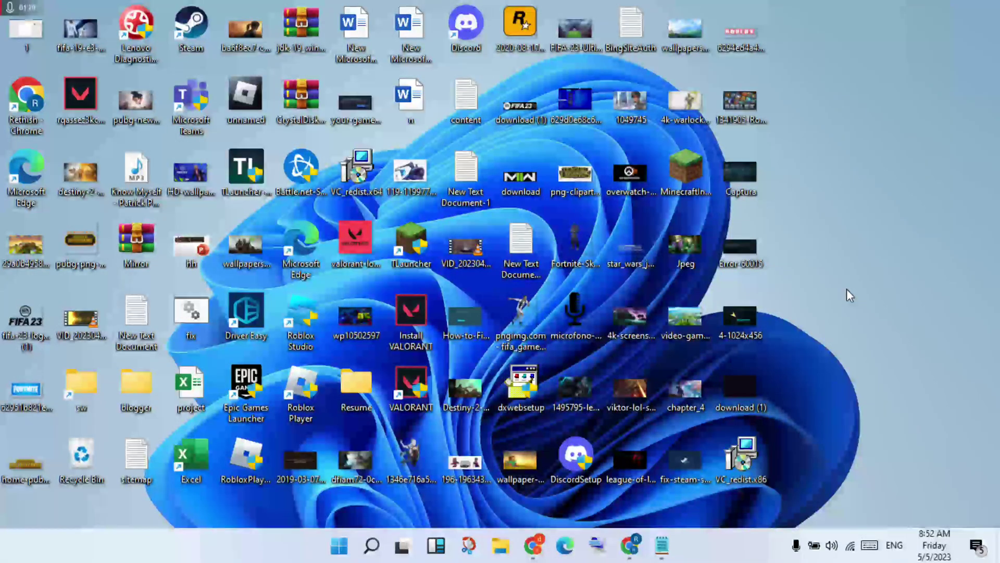
pyautogui.click(663, 546)
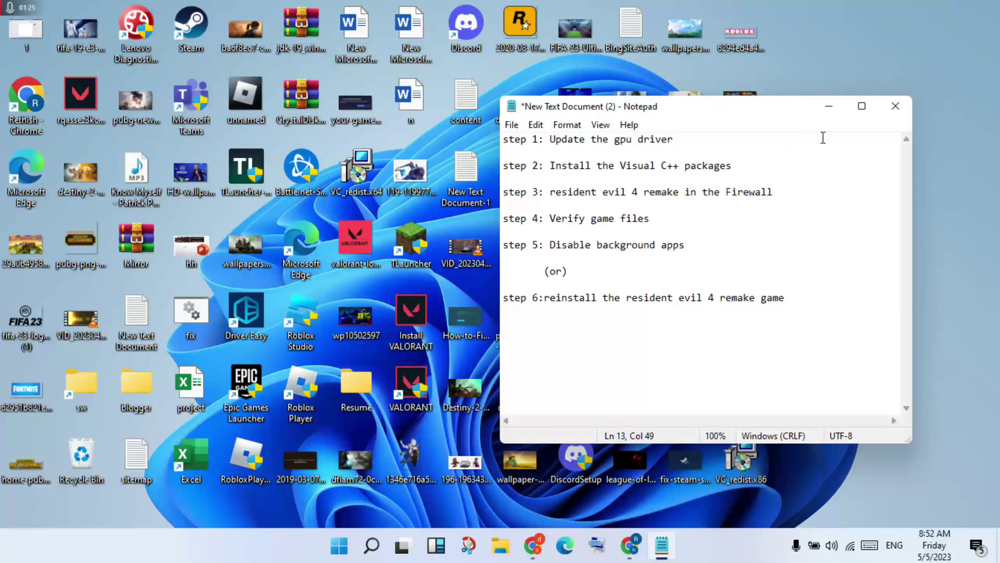
pyautogui.click(829, 107)
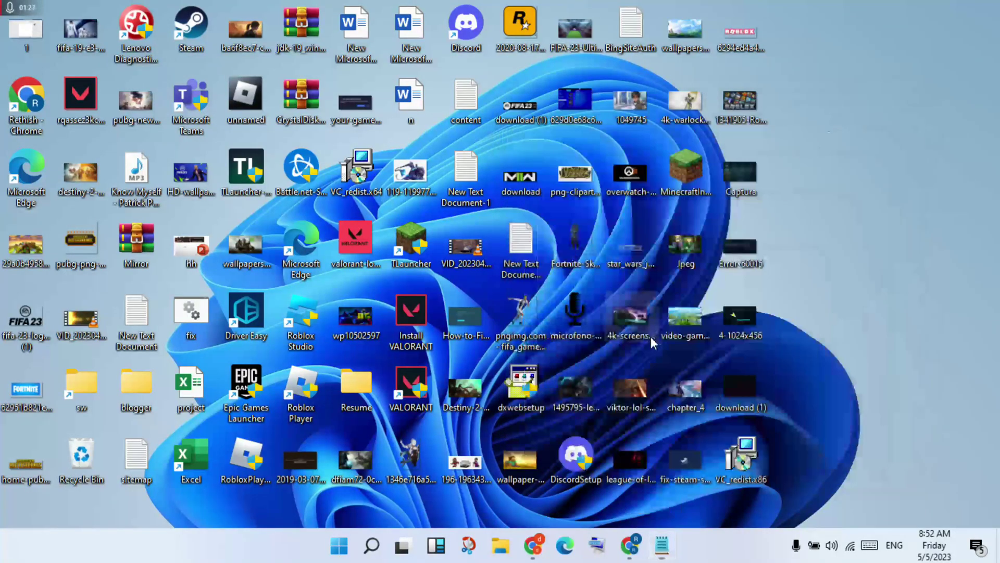
# - Search Windows for 'con' and launch Control Panel
pyautogui.click(372, 547)
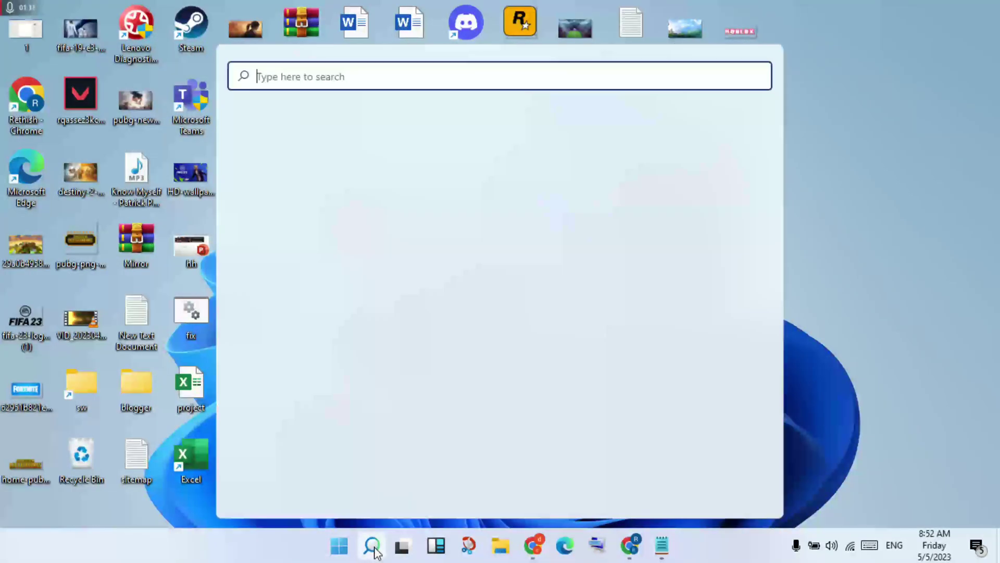
pyautogui.write('con')
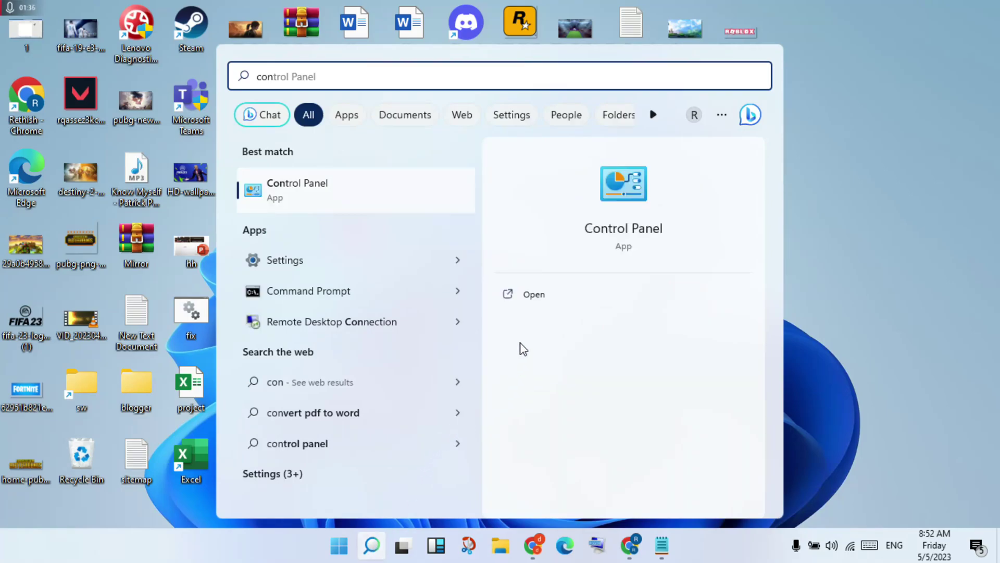
pyautogui.click(532, 302)
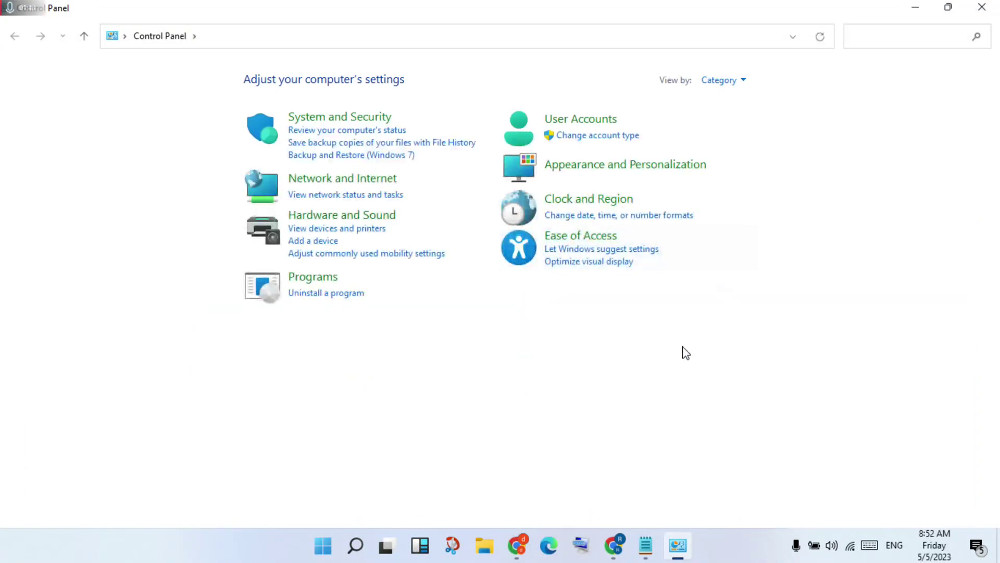
# - Keep Control Panel in Category view and go to the installed programs list
pyautogui.click(744, 82)
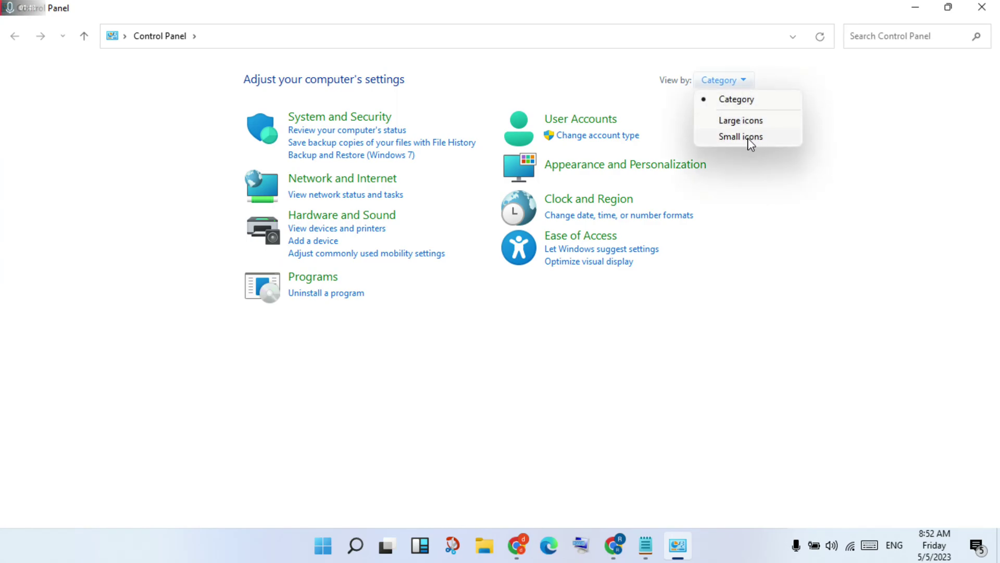
pyautogui.click(730, 104)
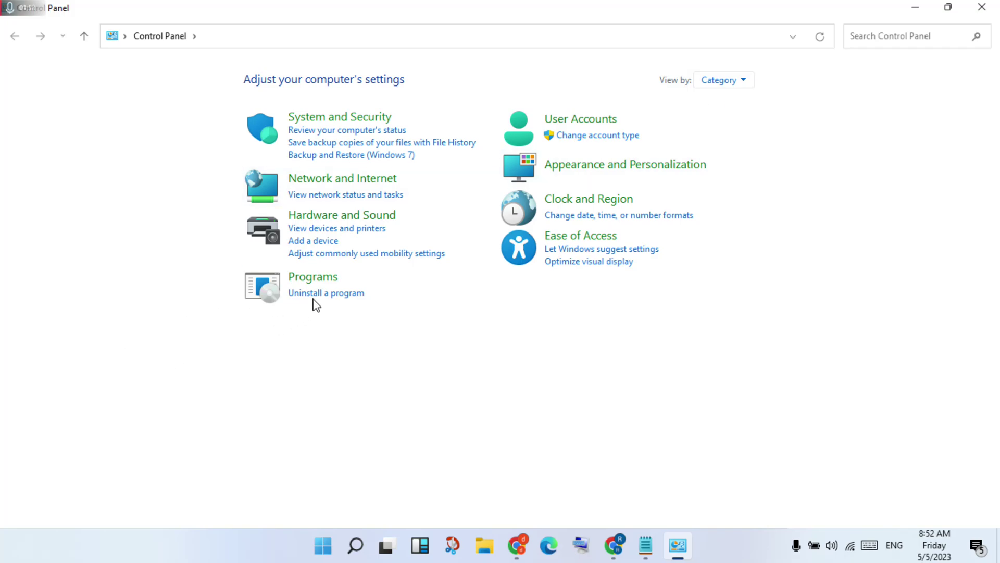
pyautogui.click(355, 299)
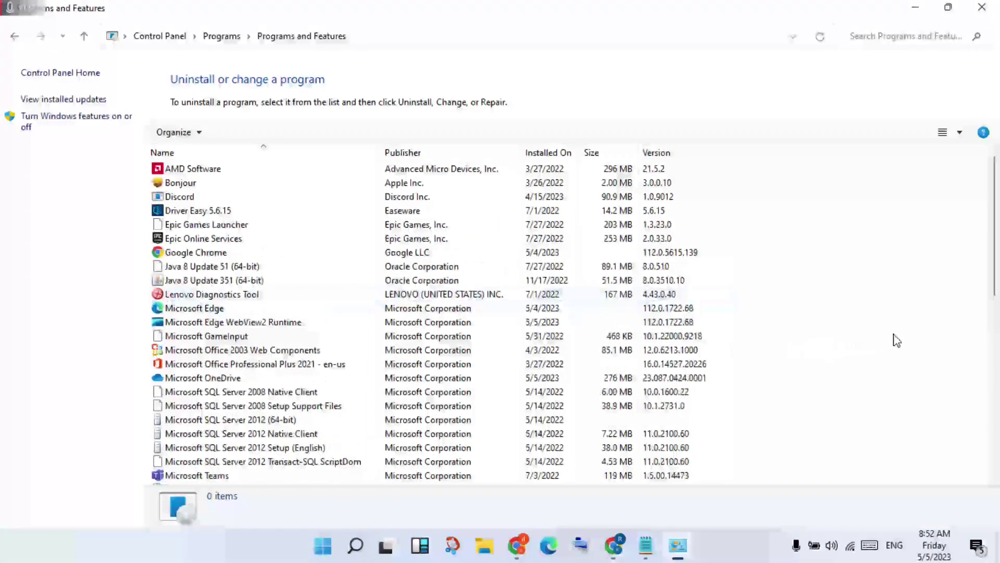
# - Inspect the Visual C++ 2010 x64 and x86 entries' Uninstall options without removing anything, then close the list
pyautogui.scroll(-2, 849, 353)
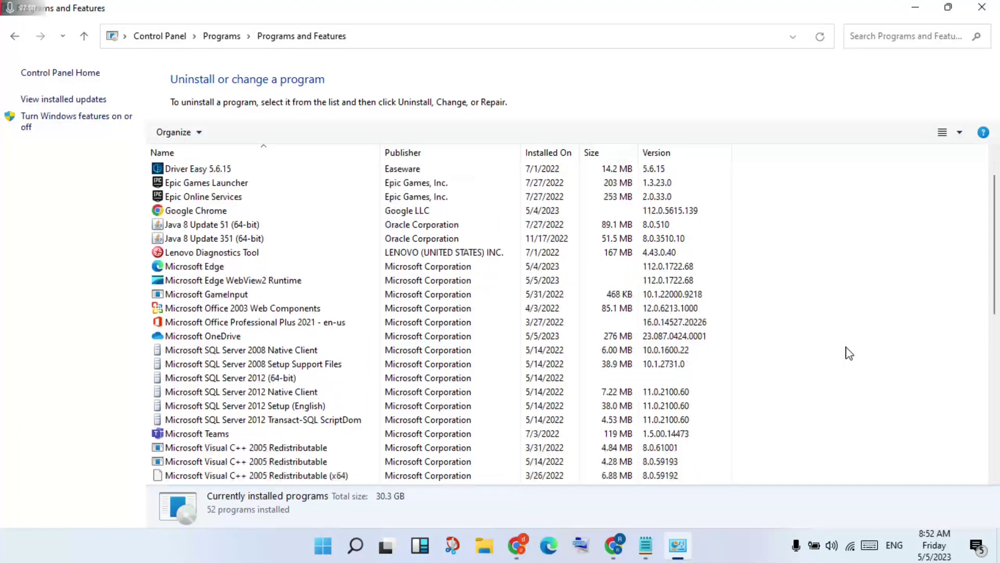
pyautogui.scroll(-1, 849, 353)
pyautogui.scroll(-2, 849, 353)
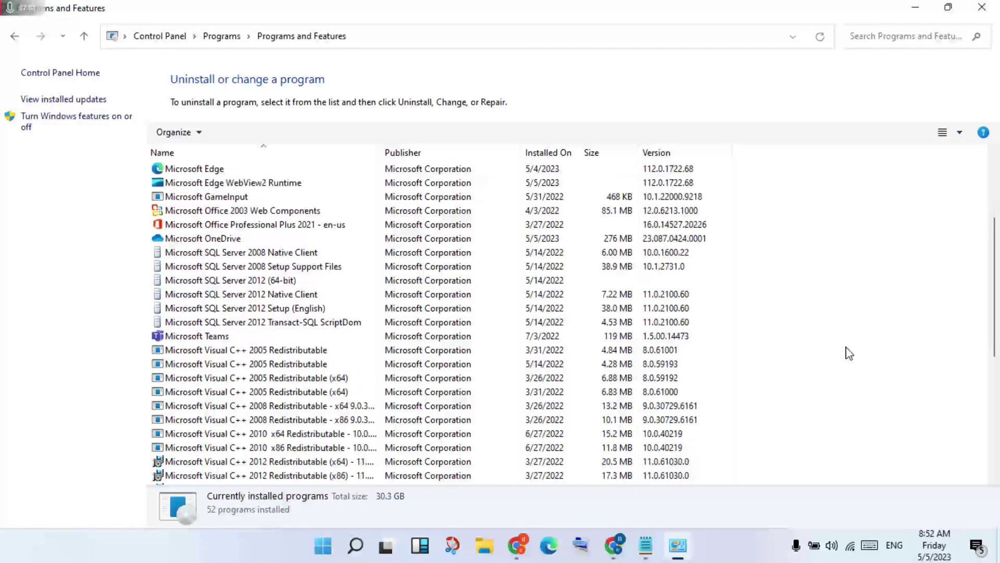
pyautogui.click(209, 438)
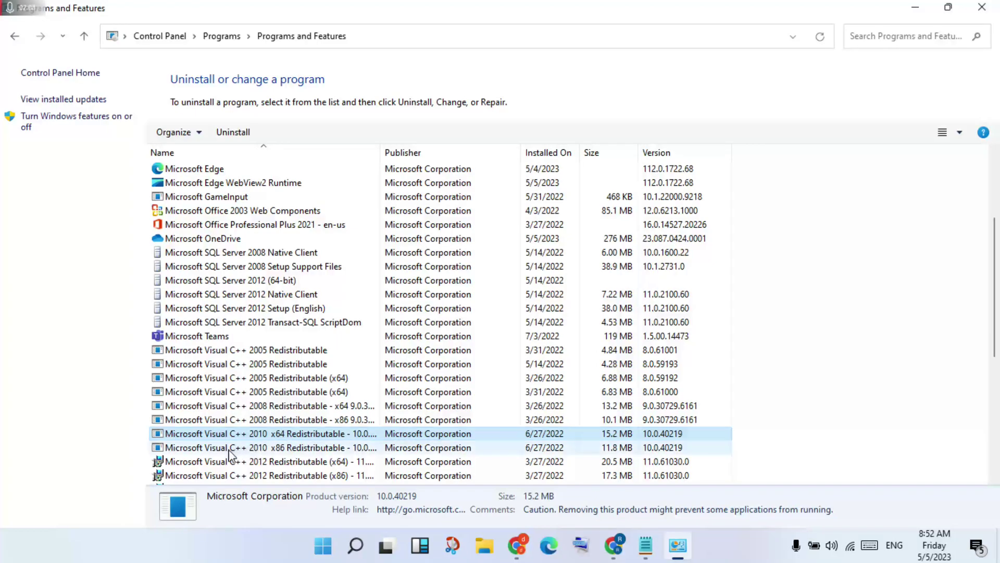
pyautogui.click(189, 449)
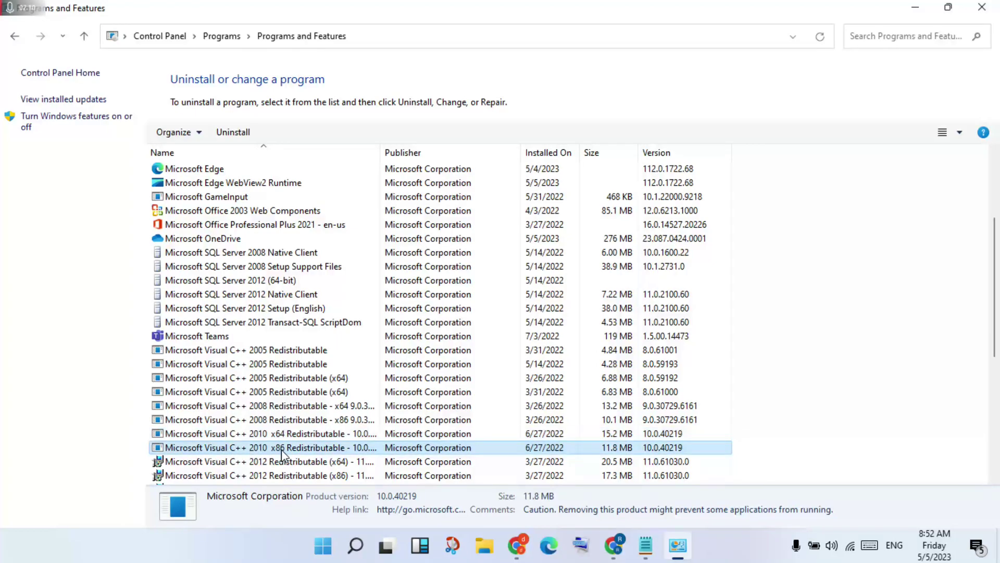
pyautogui.rightClick(311, 432)
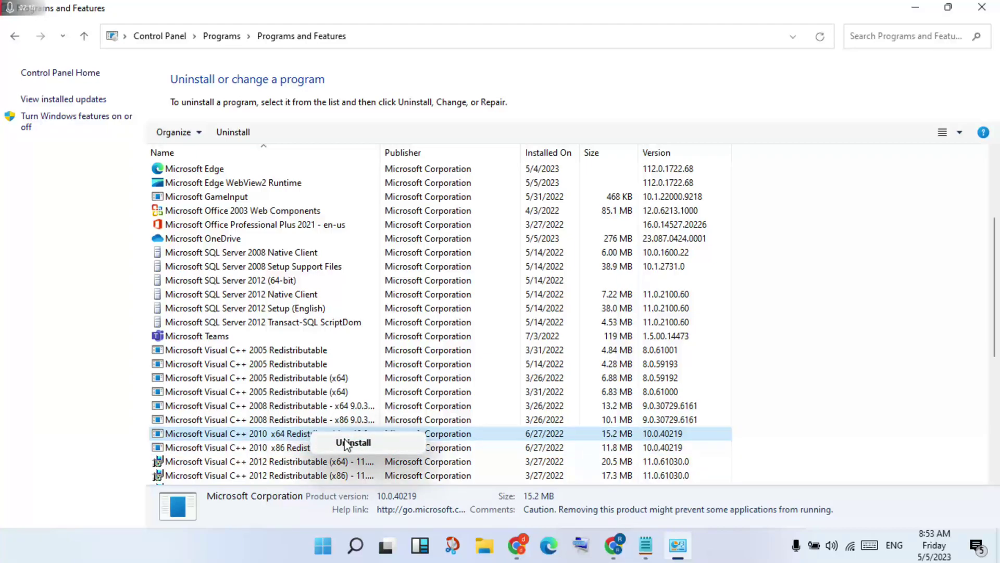
pyautogui.rightClick(287, 448)
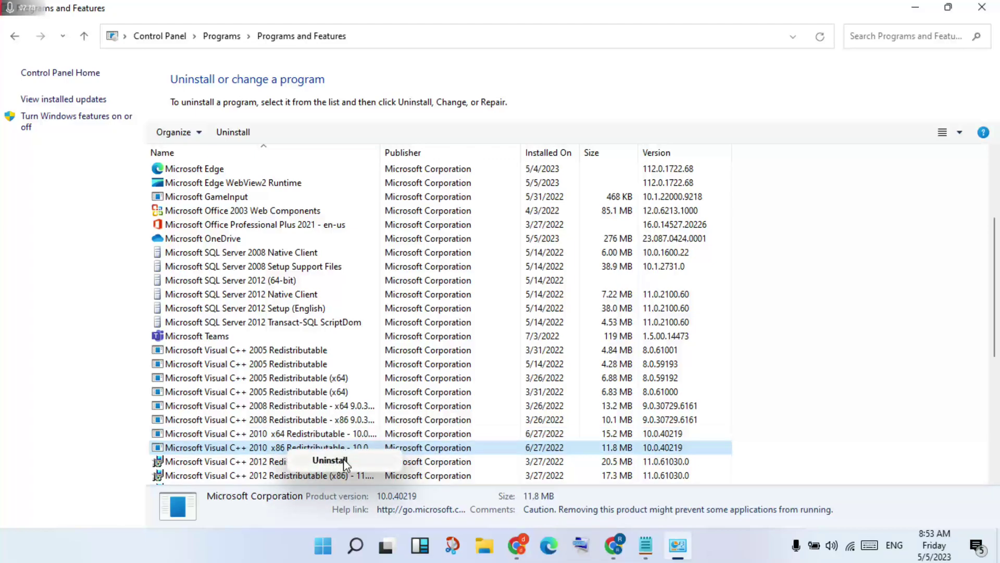
pyautogui.click(976, 266)
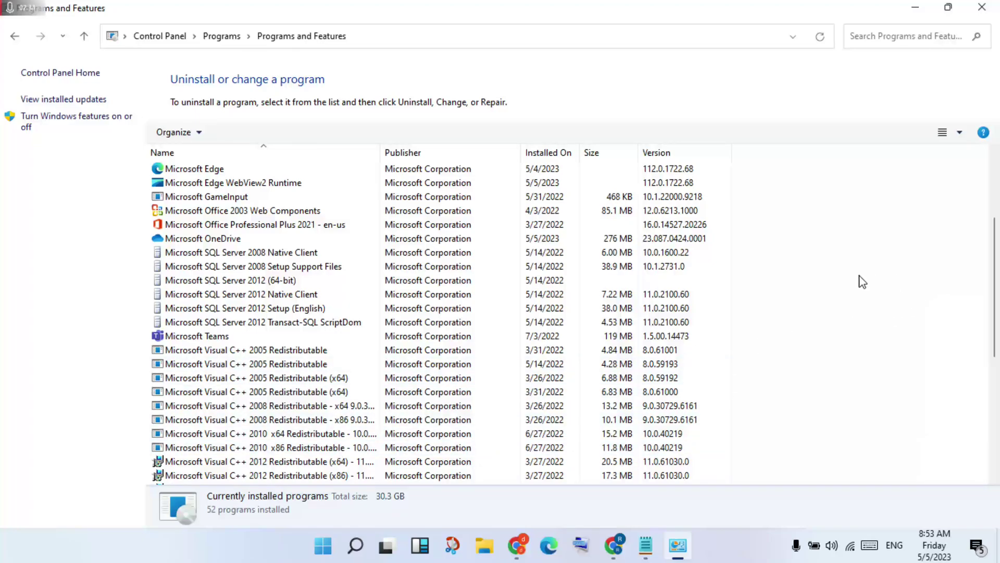
pyautogui.click(982, 7)
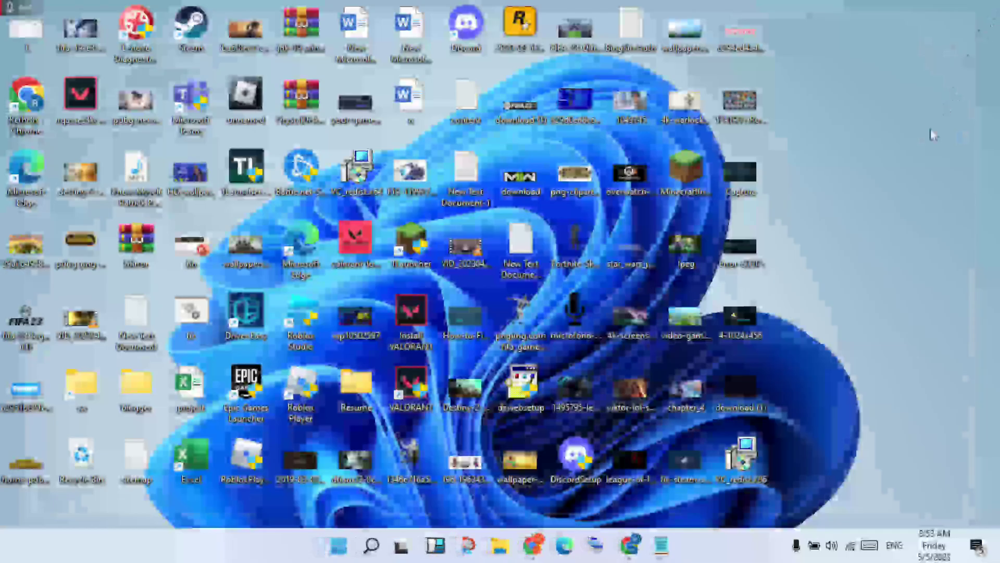
pyautogui.click(631, 547)
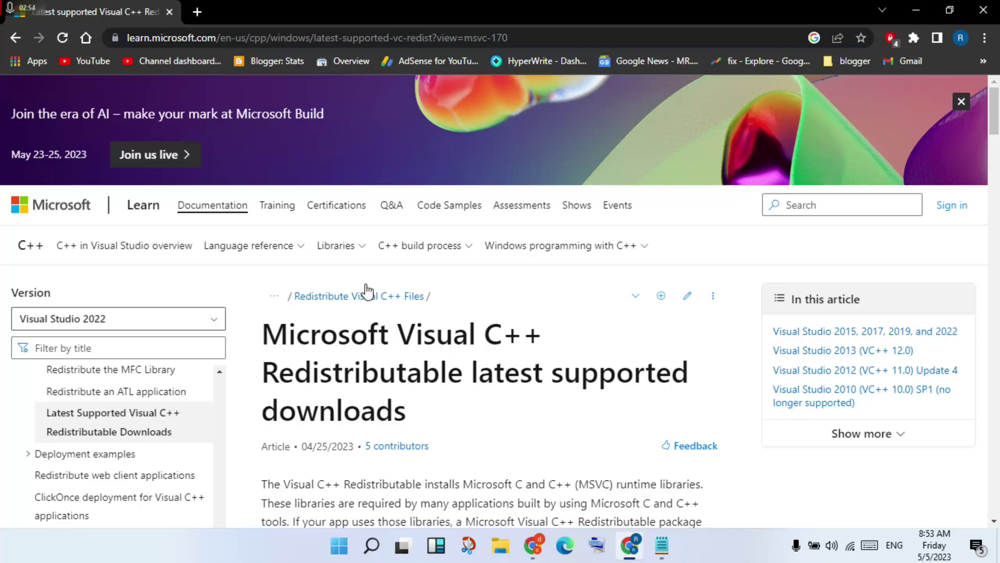
pyautogui.scroll(-7, 530, 398)
pyautogui.scroll(-3, 529, 399)
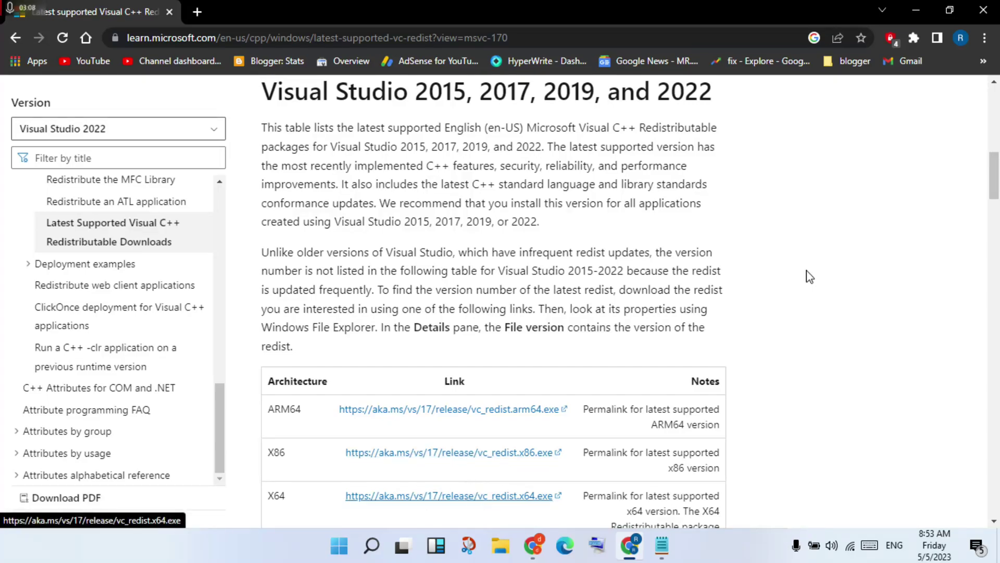
pyautogui.click(983, 10)
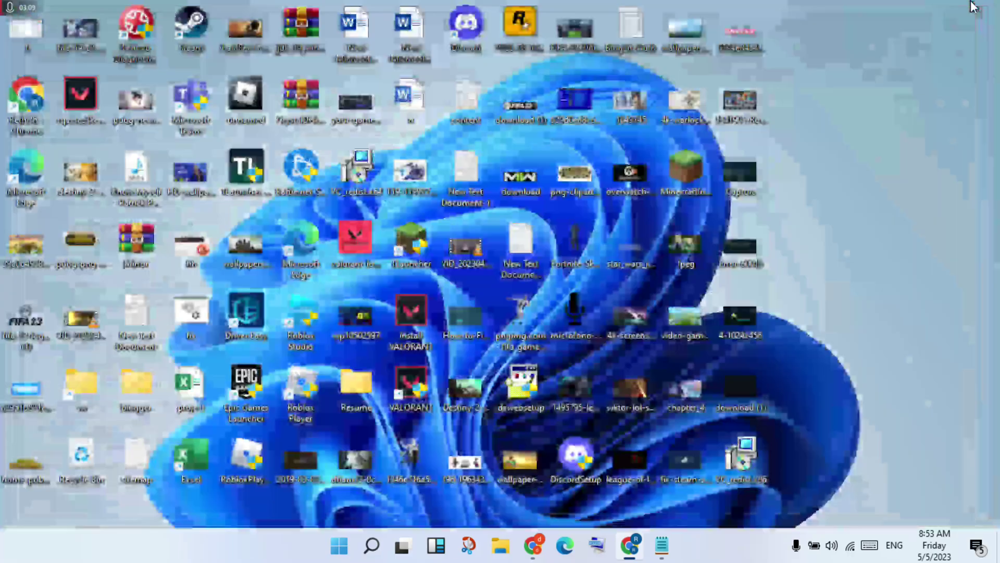
pyautogui.doubleClick(740, 460)
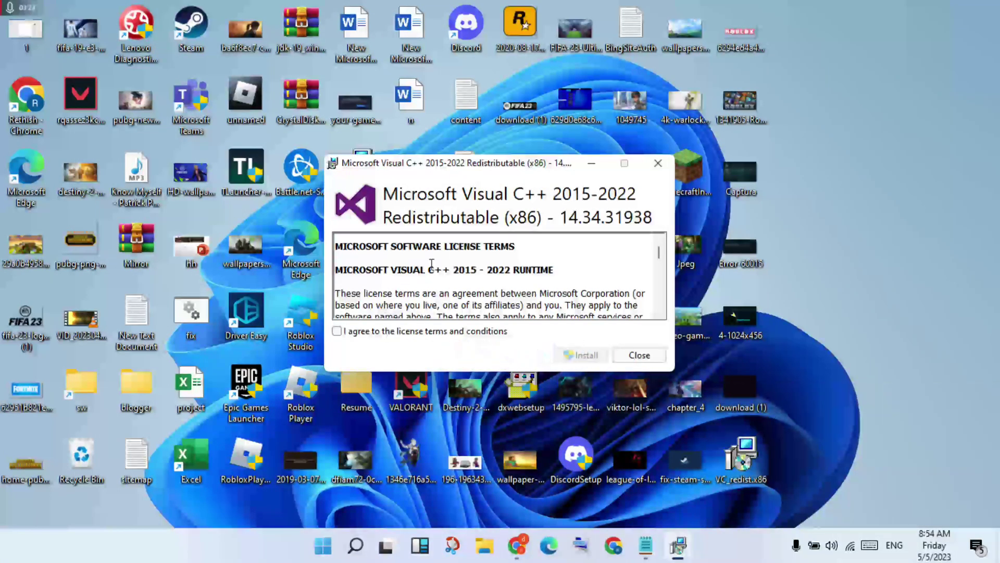
pyautogui.scroll(-20, 454, 277)
pyautogui.scroll(20, 459, 286)
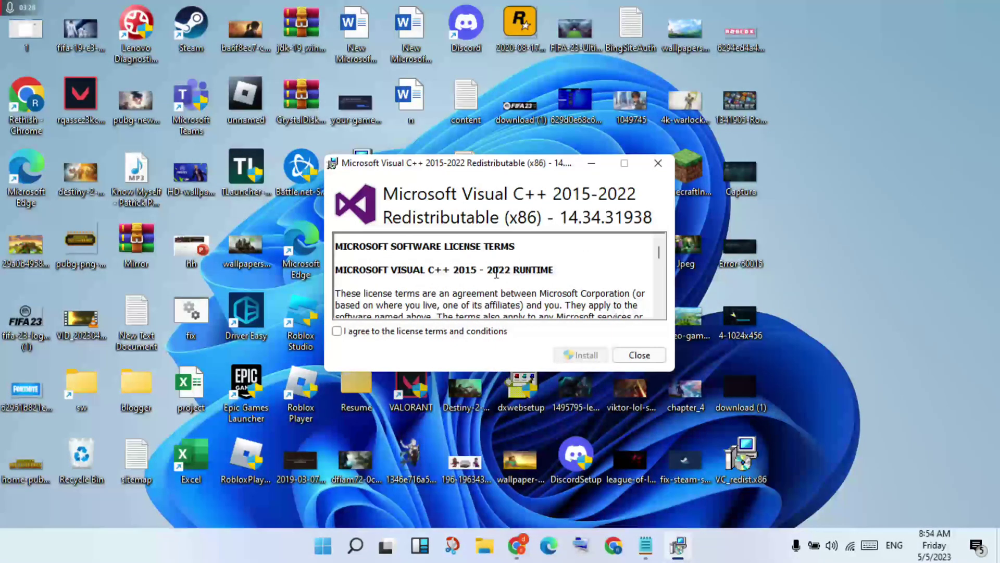
pyautogui.click(337, 332)
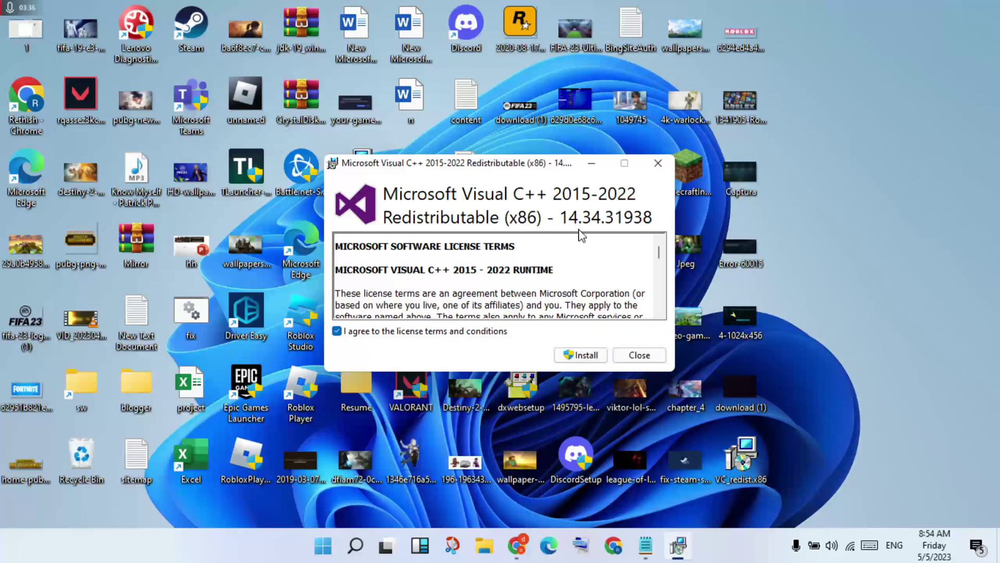
pyautogui.click(623, 354)
pyautogui.click(554, 319)
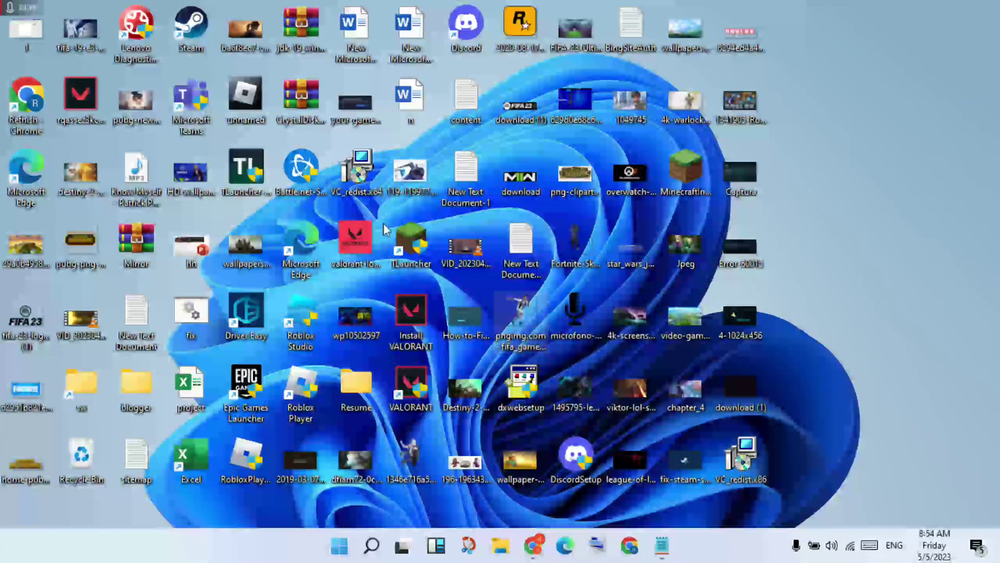
pyautogui.doubleClick(361, 182)
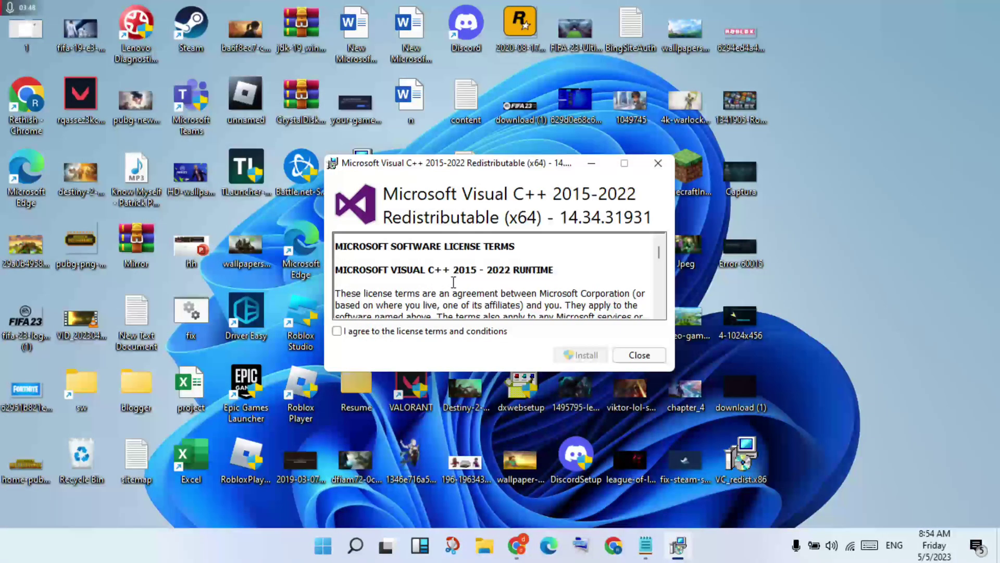
pyautogui.scroll(-20, 453, 282)
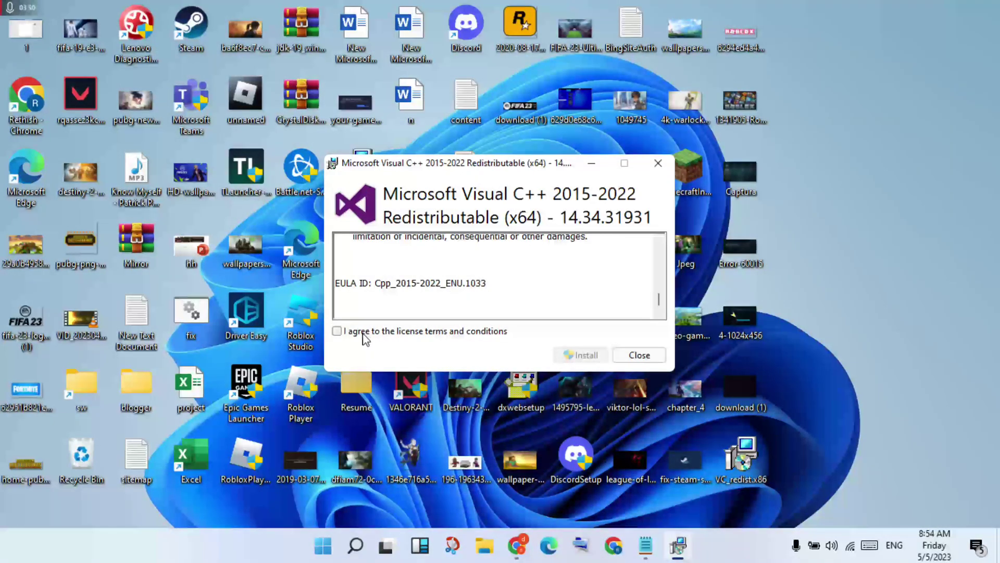
pyautogui.click(346, 333)
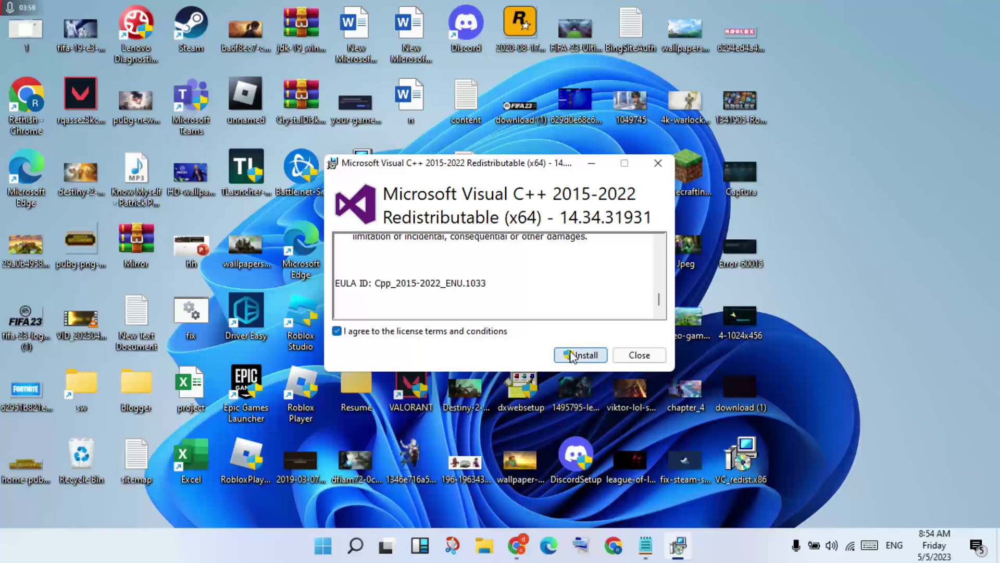
pyautogui.click(655, 359)
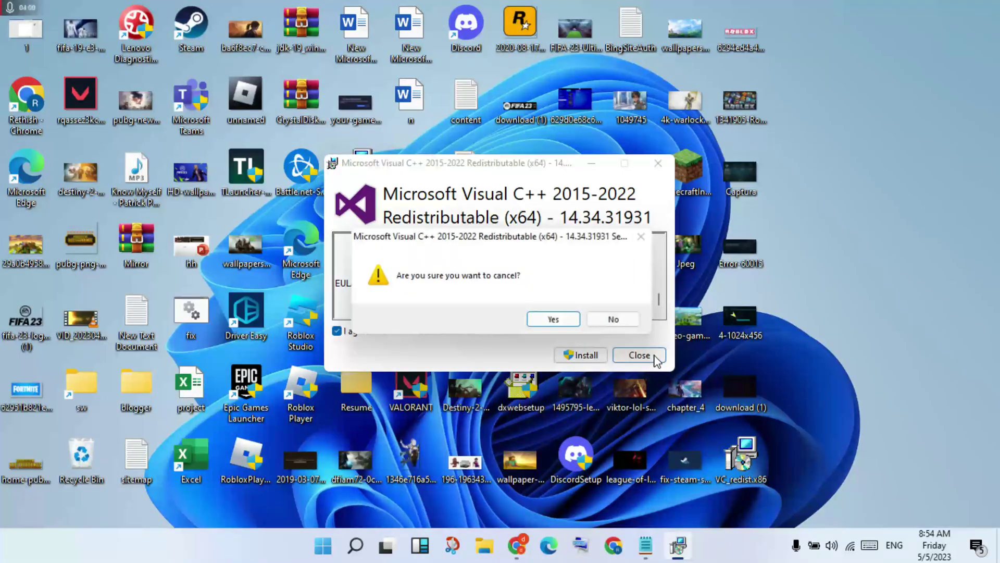
pyautogui.click(569, 324)
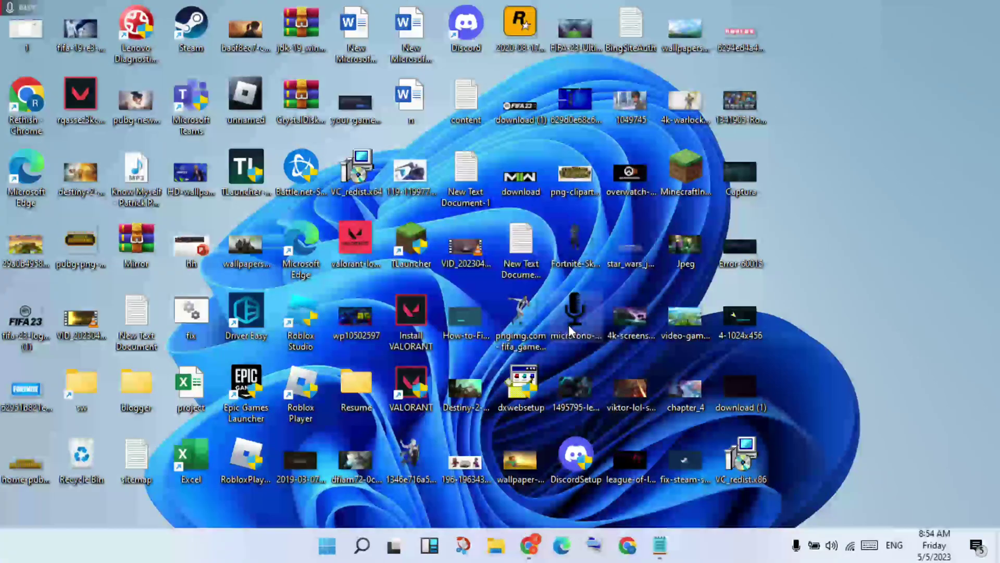